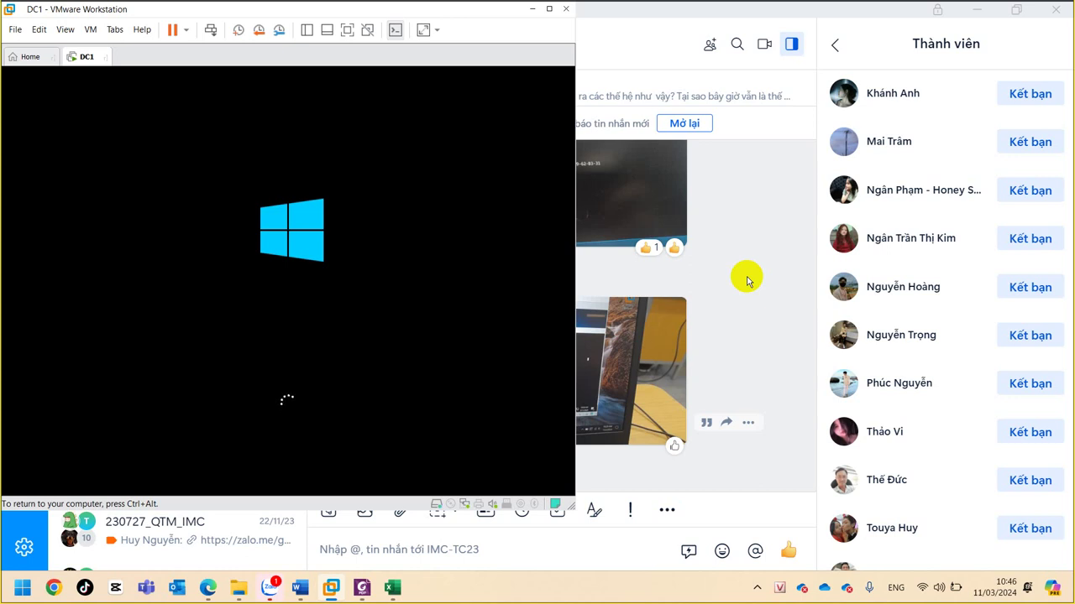
- Focus the booting DC1 VM, then release input to the host with Ctrl+Alt
left_click(573, 185)
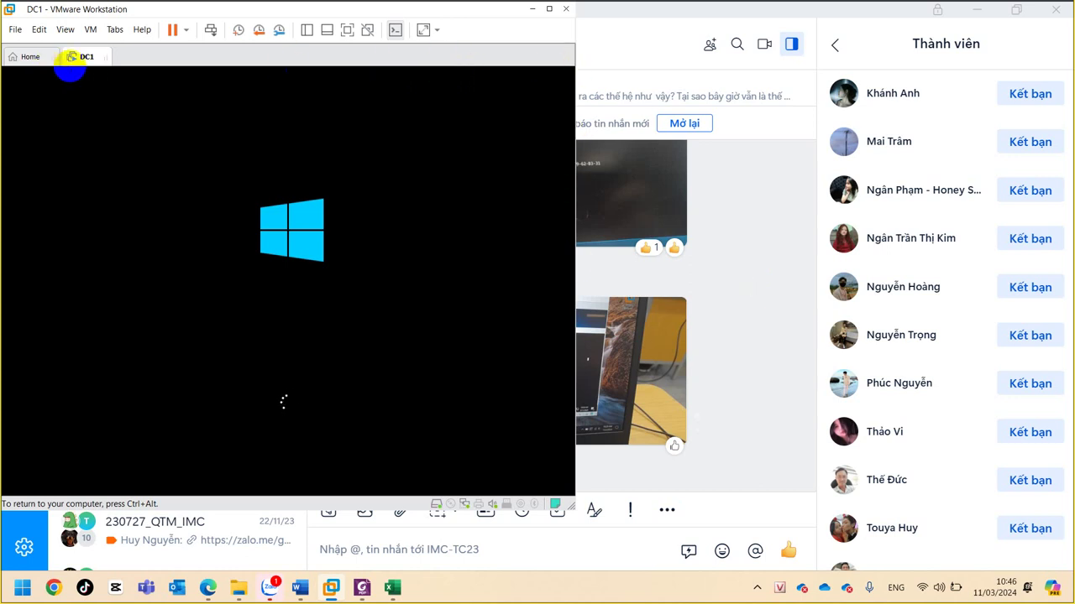
key("ctrl+alt")
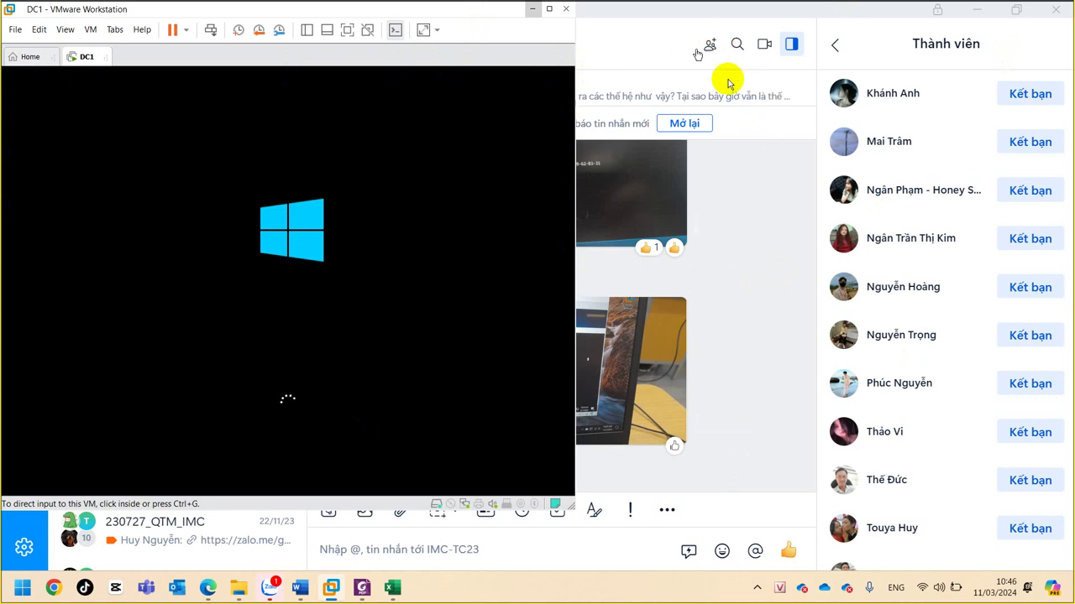
- Maximize the VMware Workstation window while DC1 keeps booting
left_click(550, 11)
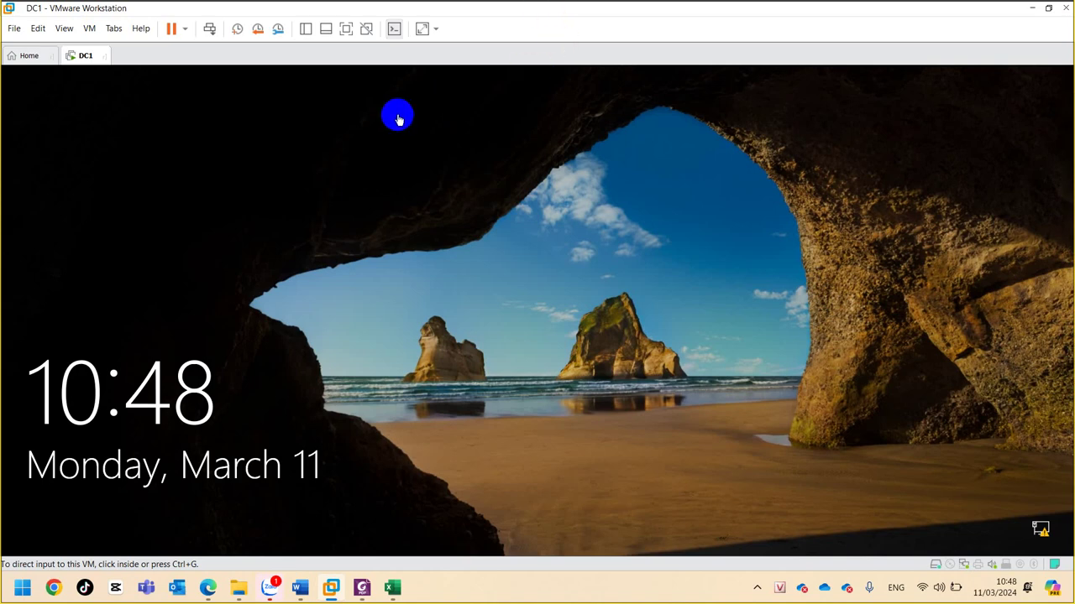
- Capture input into DC1 and dismiss the lock screen to show the Administrator password box
left_click(420, 235)
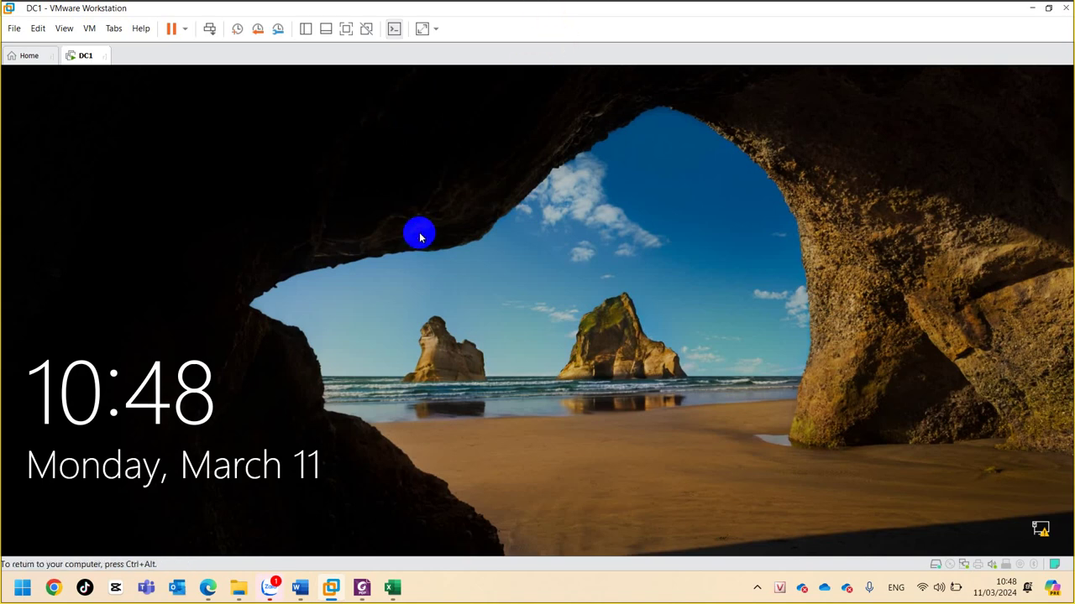
left_click(429, 297)
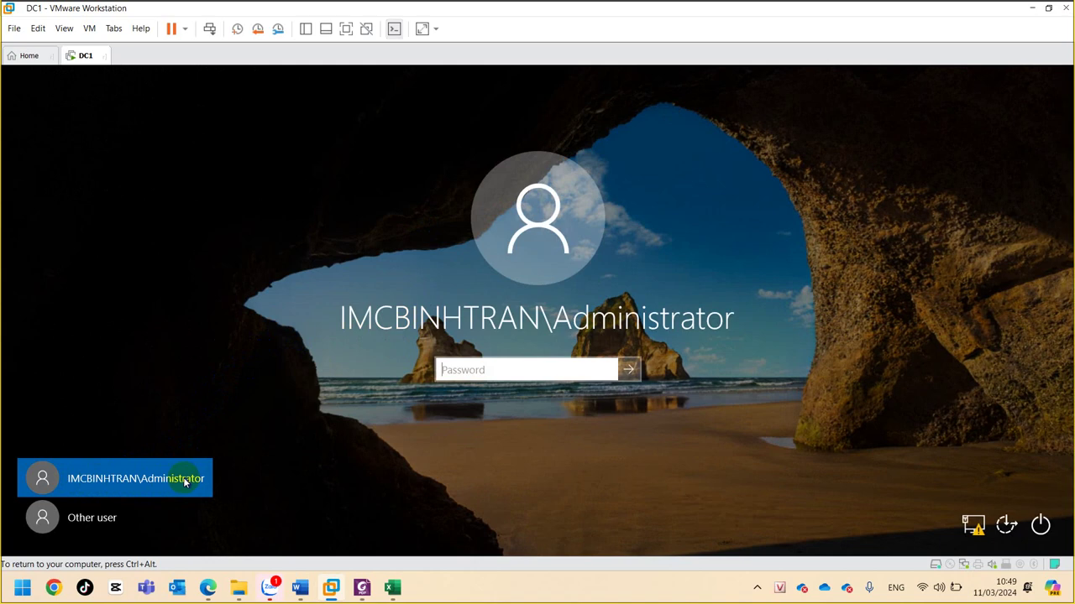
- Submit the Administrator password twice, dismissing each 'password is incorrect' error
left_click(458, 369)
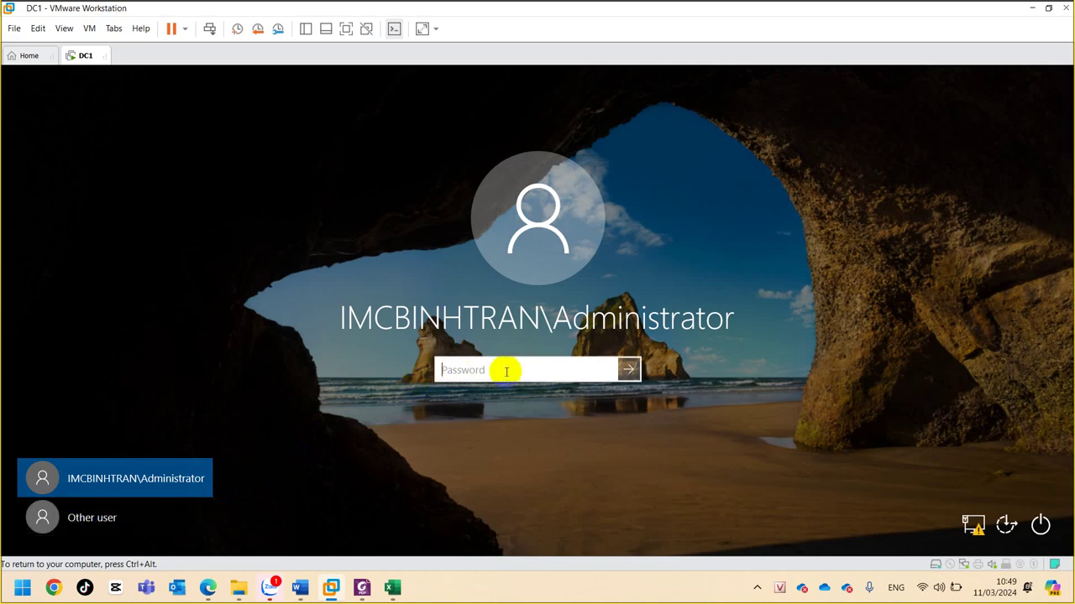
type("P@ssw0rd12")
left_click(627, 370)
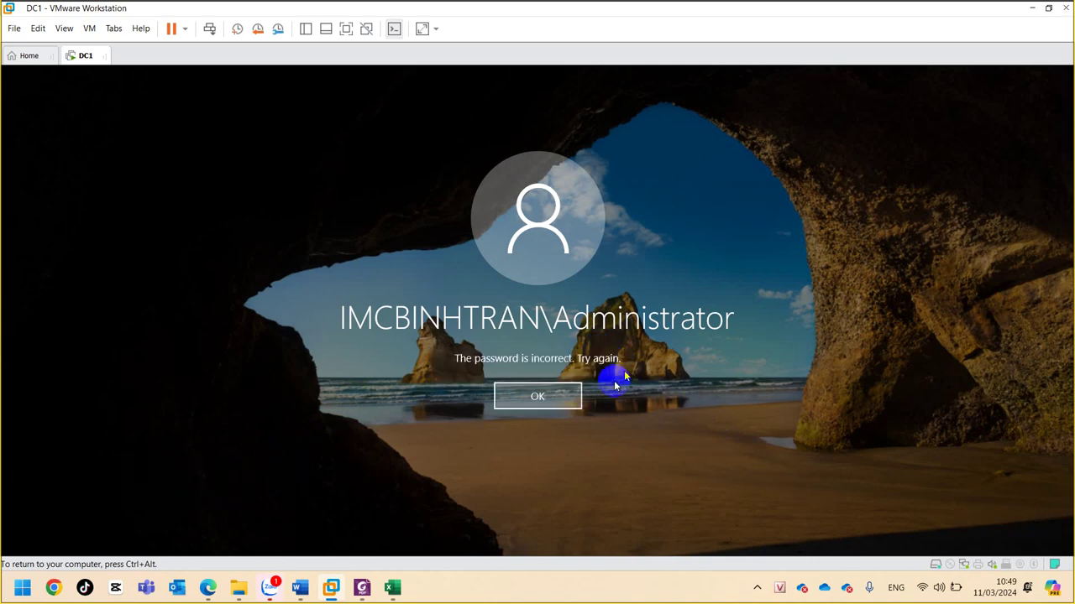
left_click(559, 400)
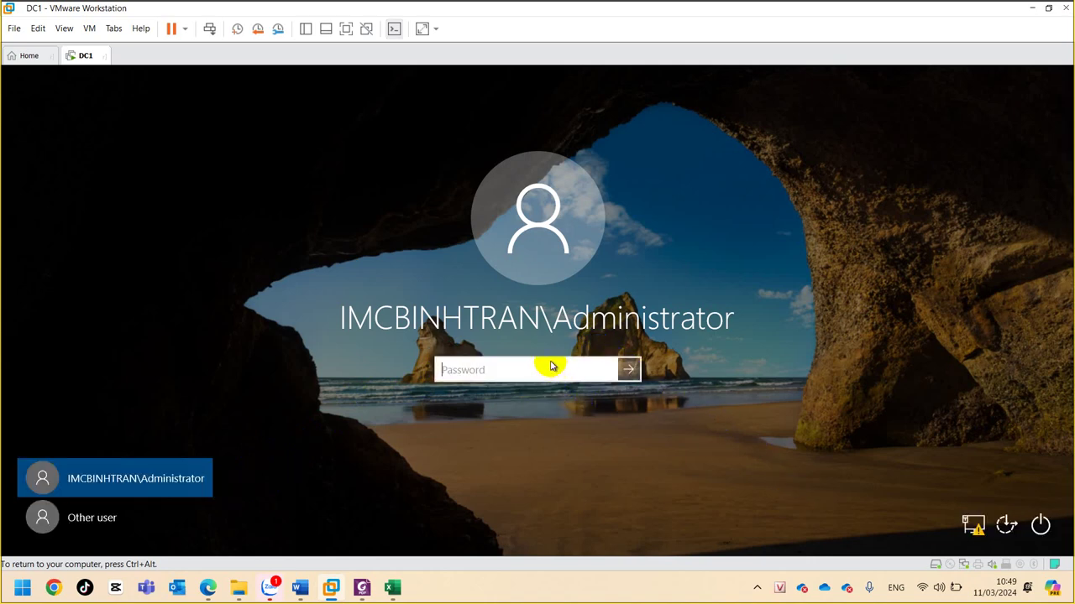
type("*********")
left_click(627, 371)
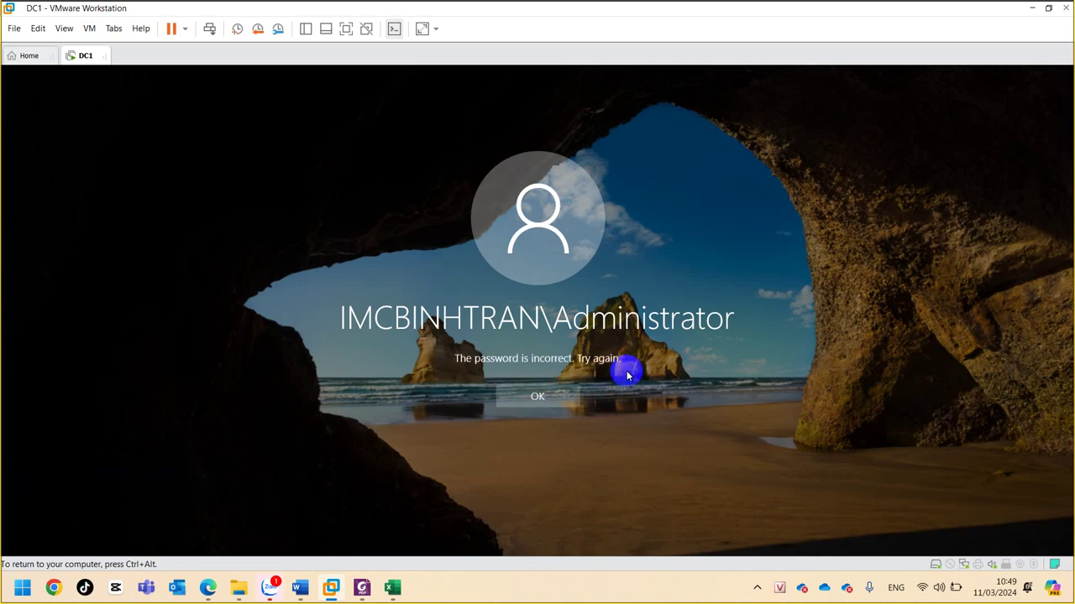
left_click(555, 398)
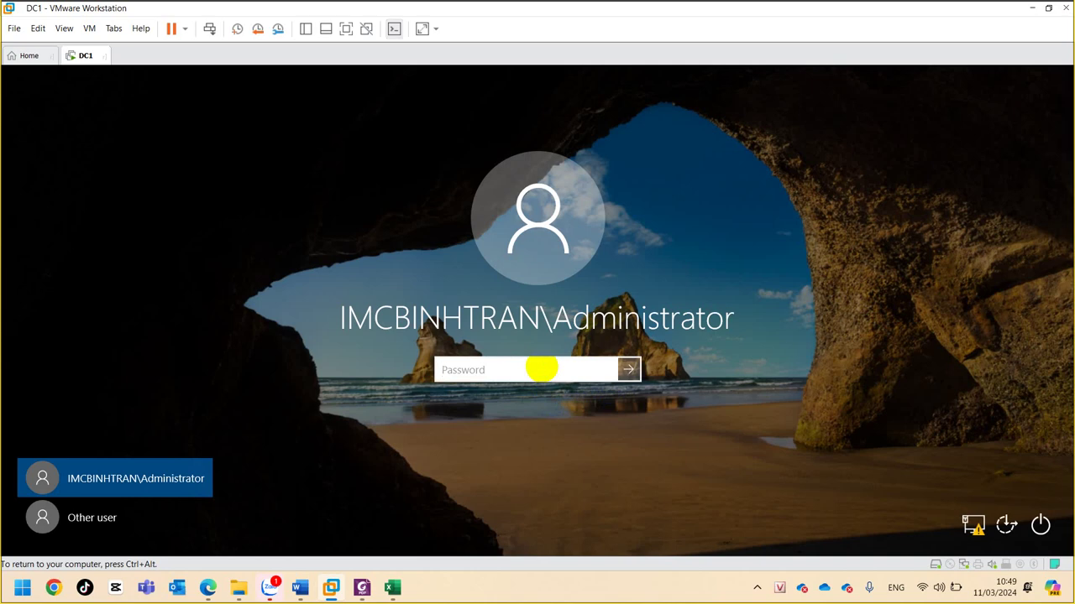
- Retype the password, reveal it to check, and resubmit until the expiry prompt appears
type("P@ssw0rd12")
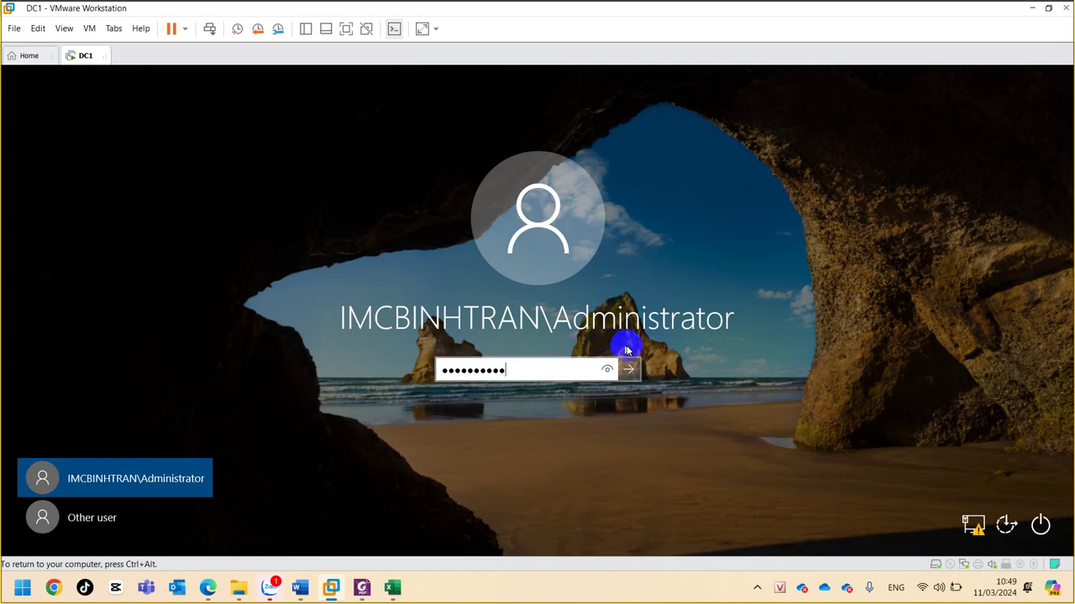
left_click(608, 376)
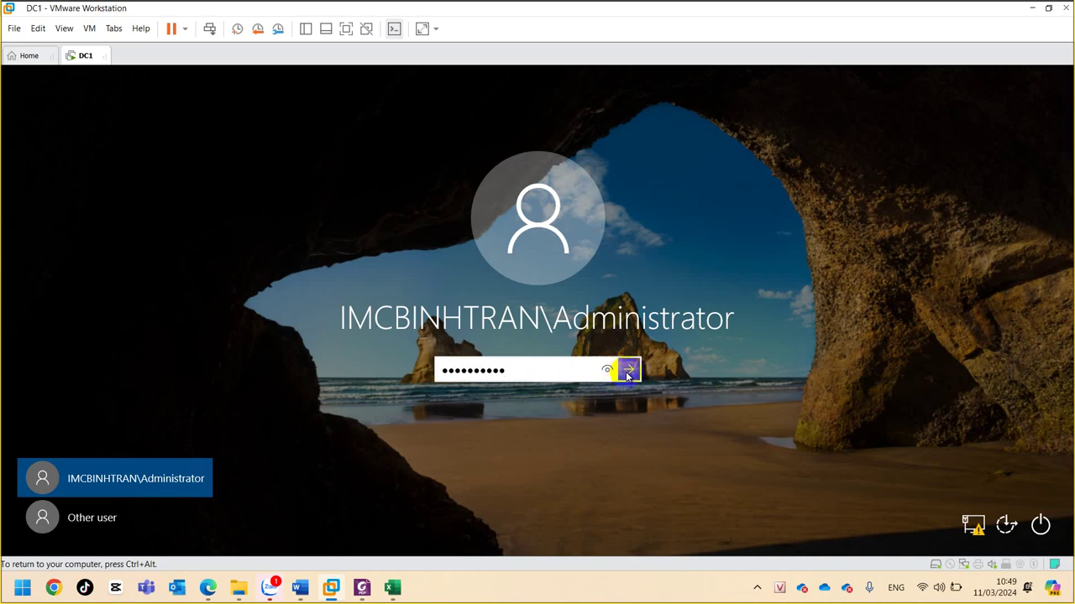
left_click(627, 371)
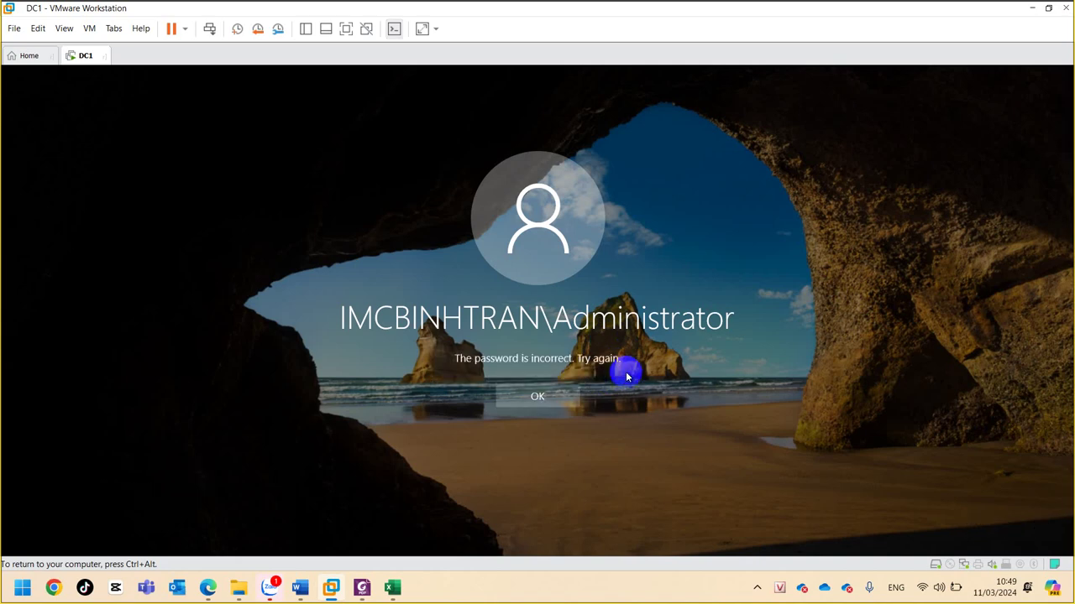
left_click(544, 396)
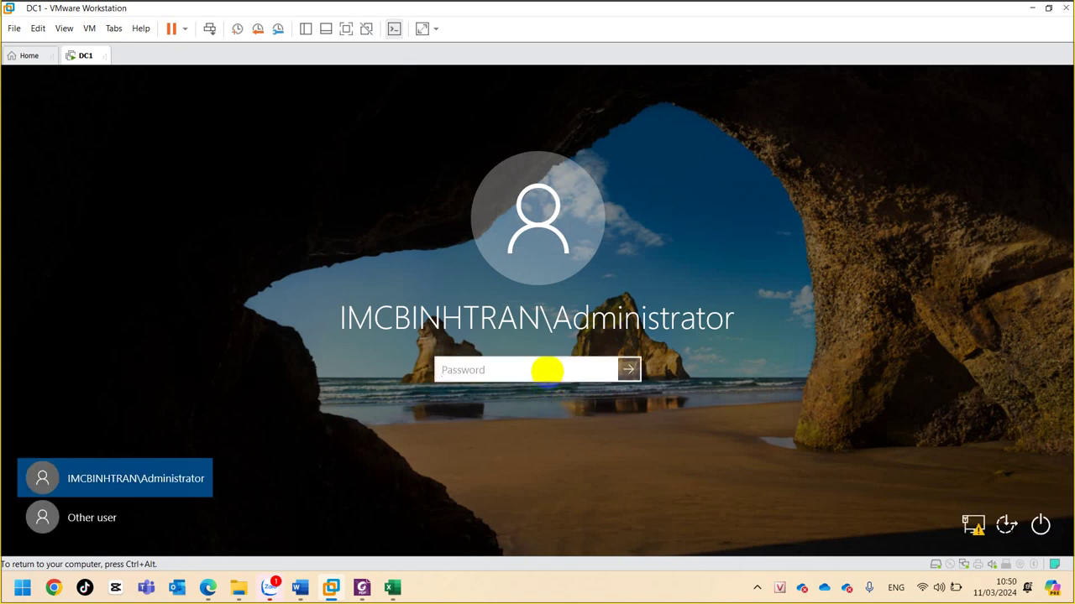
type("123")
key("Return")
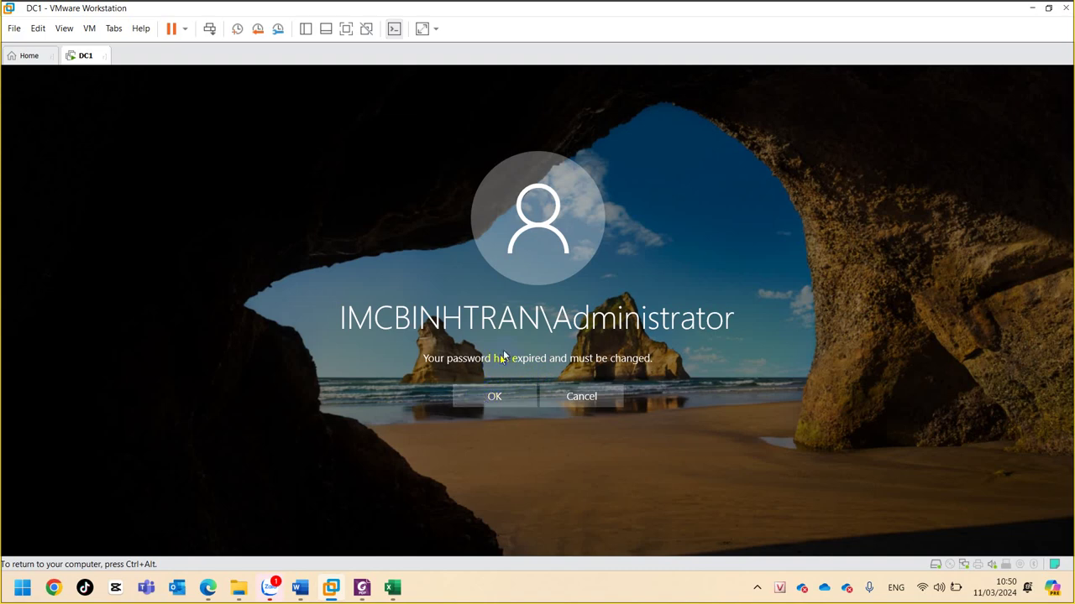
- Accept the expiry prompt and submit a new Administrator password with its confirmation
left_click(494, 397)
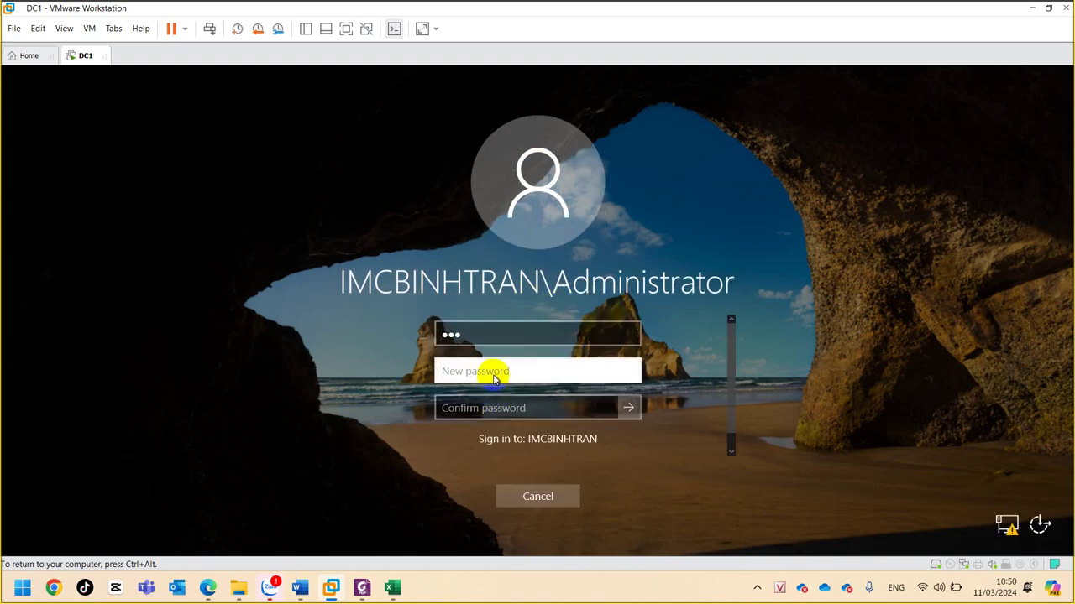
left_click(493, 375)
type("123456789")
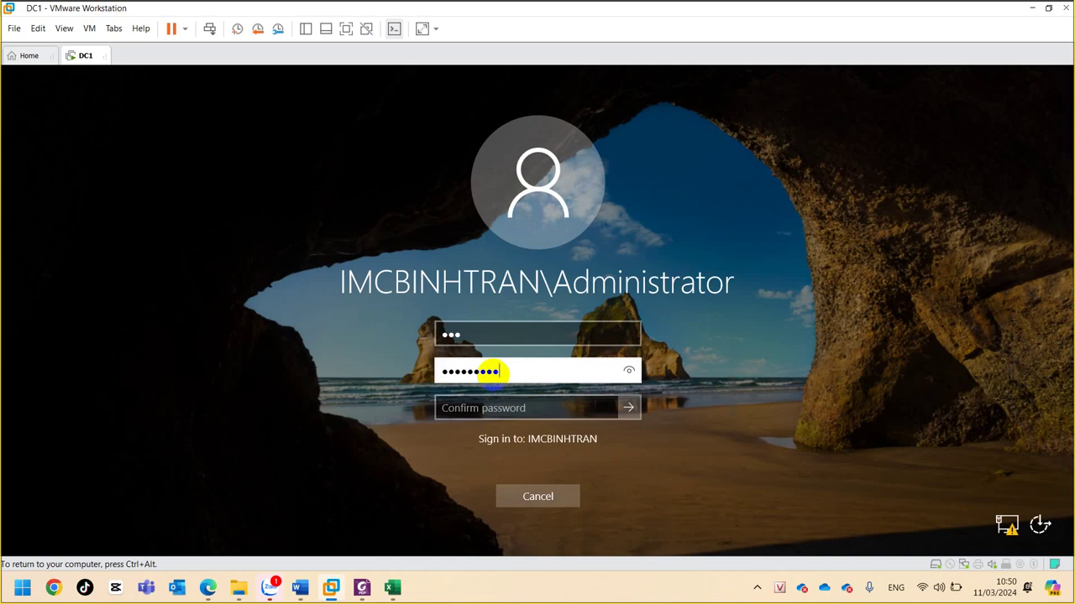
key("Tab")
type("1")
key("BackSpace")
type("1234567890")
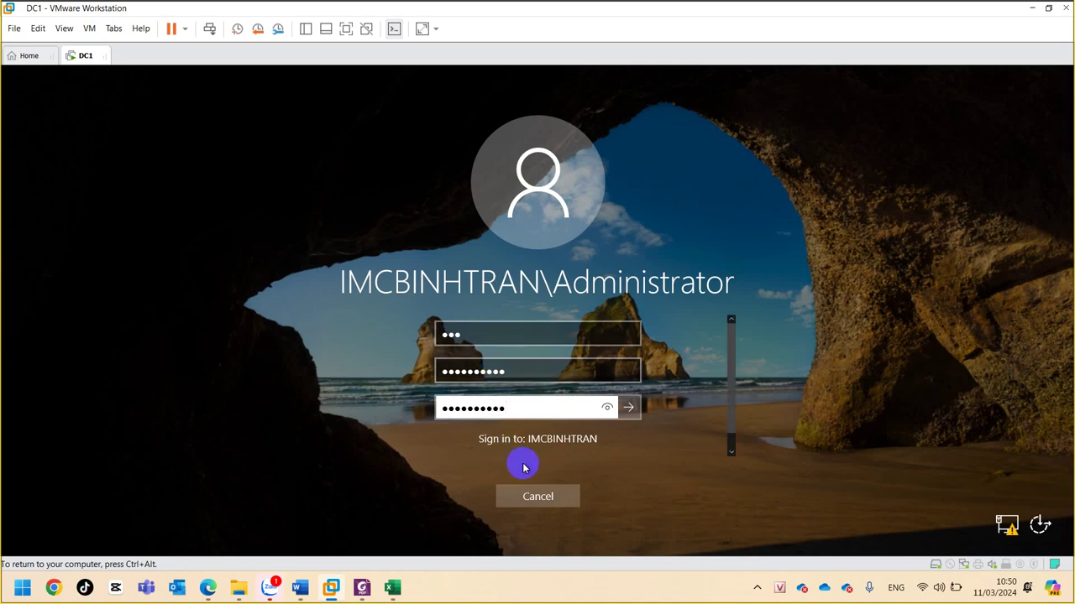
left_click(632, 408)
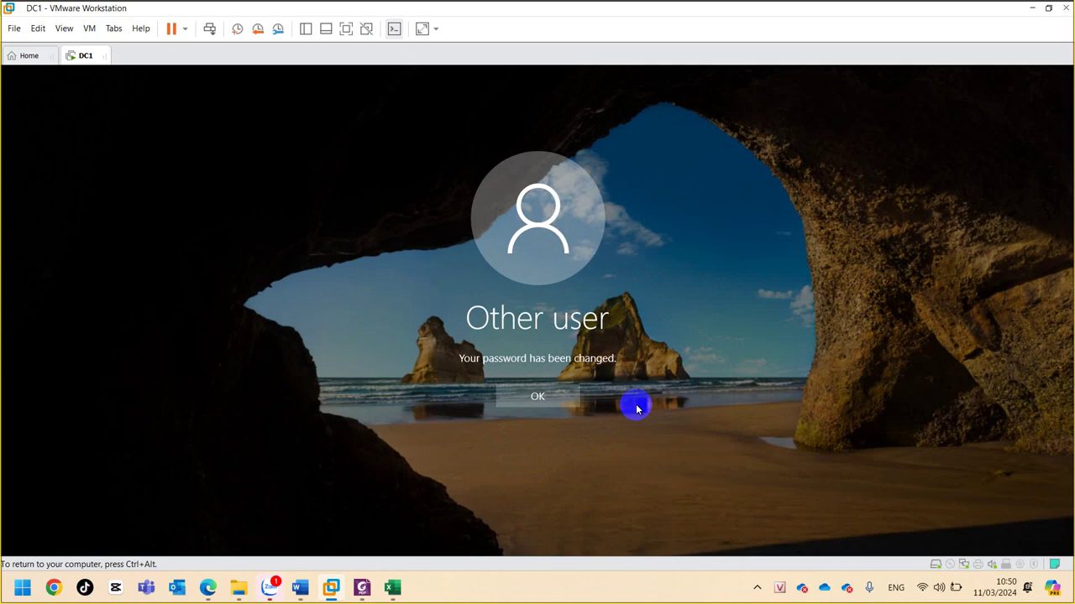
- Acknowledge the password change and sign in with the Administrator tile
left_click(534, 399)
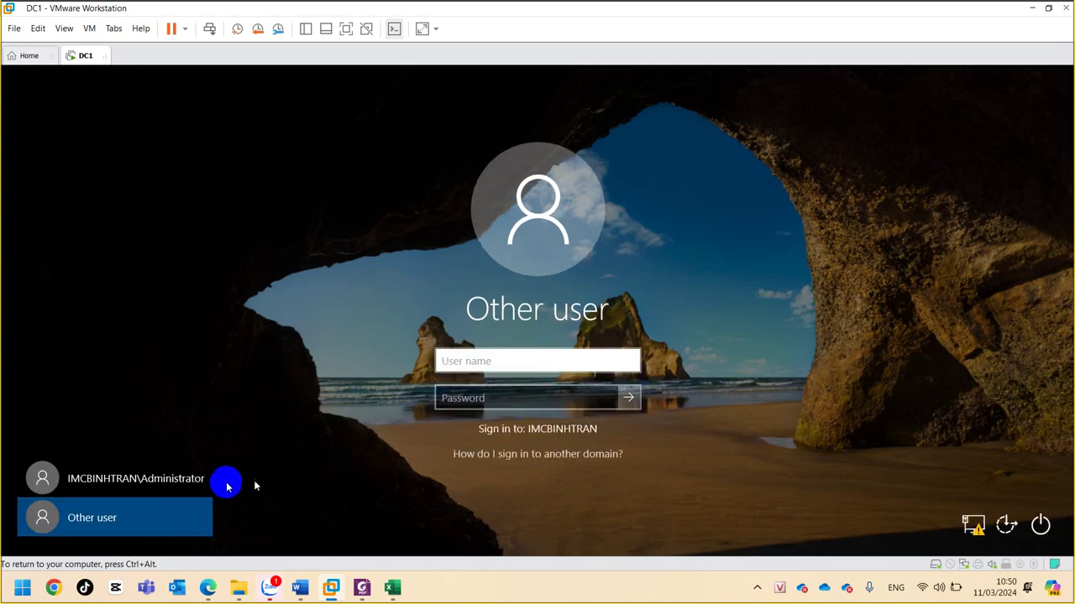
left_click(168, 479)
left_click(527, 357)
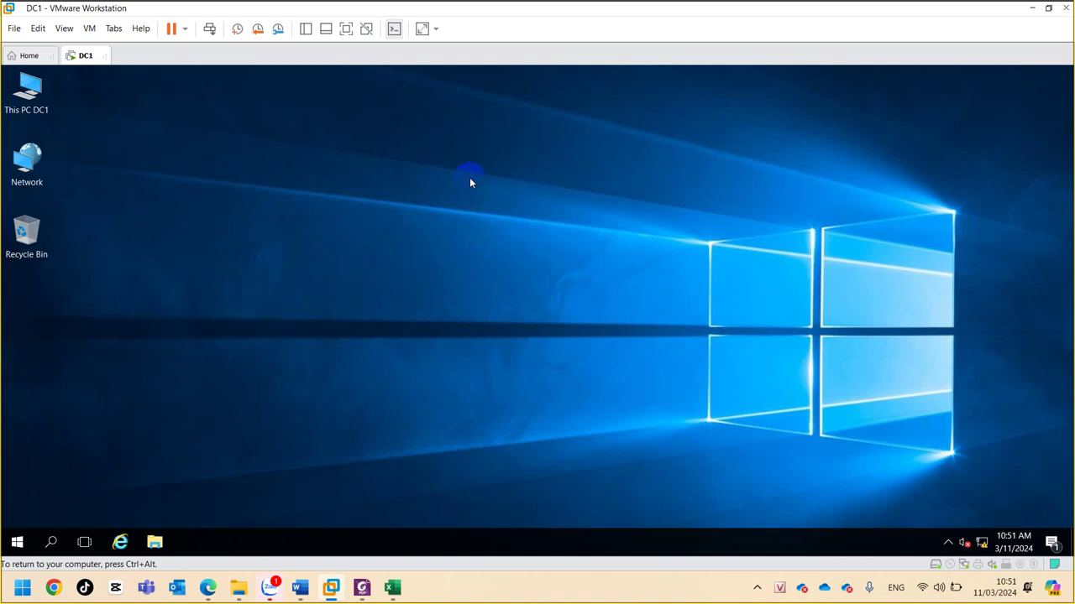
- Open cmd from the Run box and run nslookup, which times out on server ::1
key("super+r")
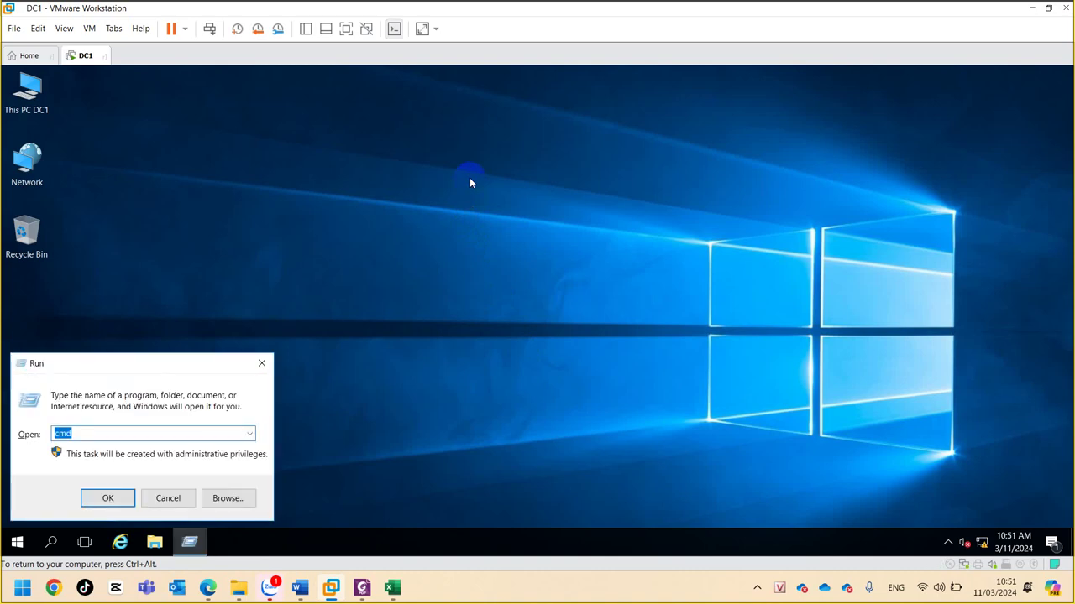
key("Return")
type("nslookup")
key("Return")
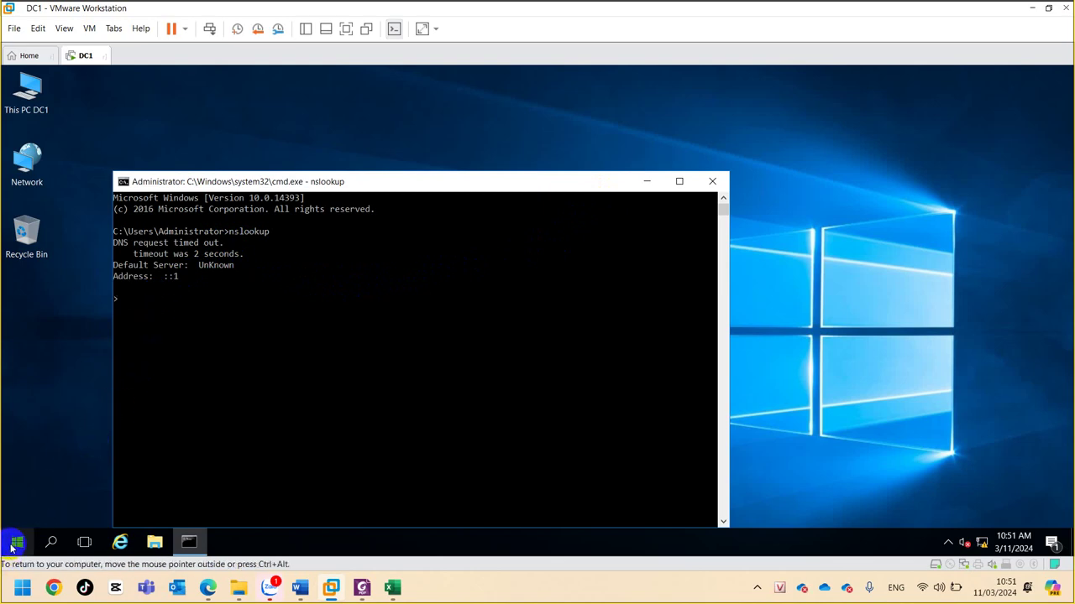
left_click(16, 543)
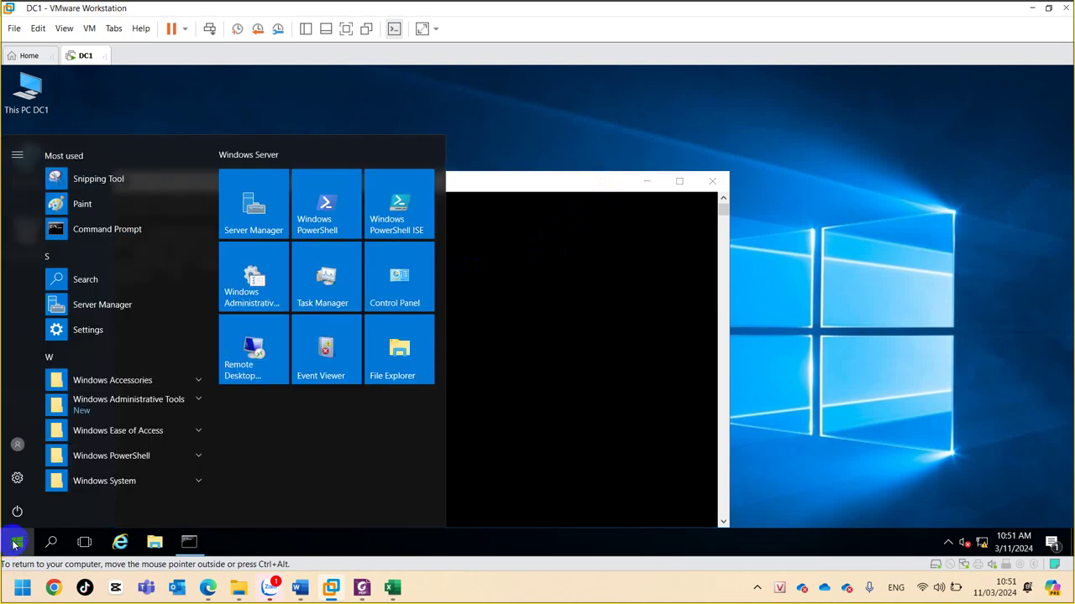
- Launch Server Manager from the Start menu, then return to the Command Prompt window
left_click(112, 306)
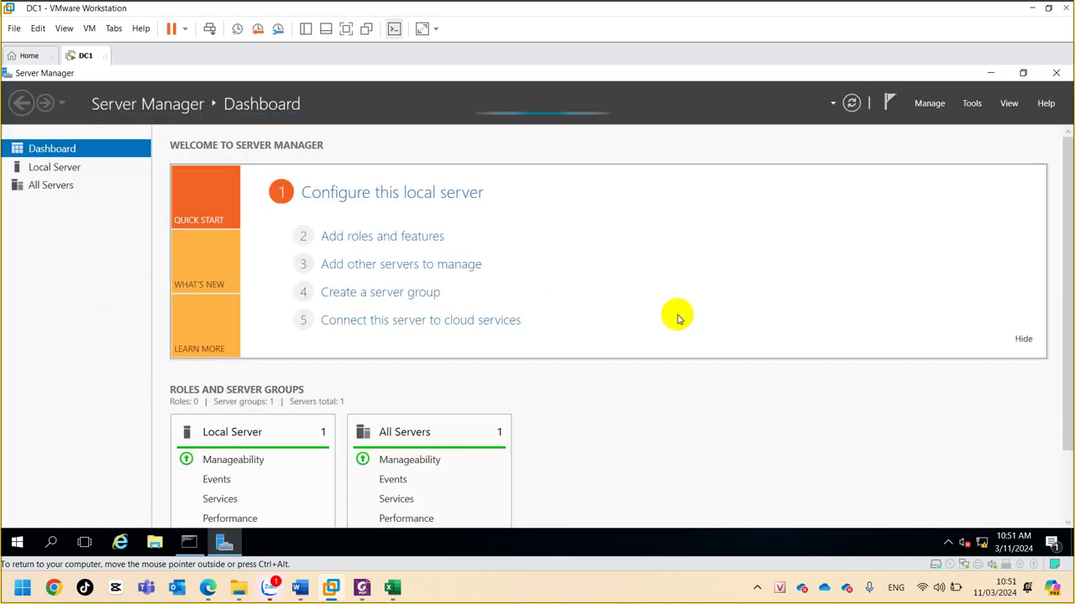
left_click(191, 545)
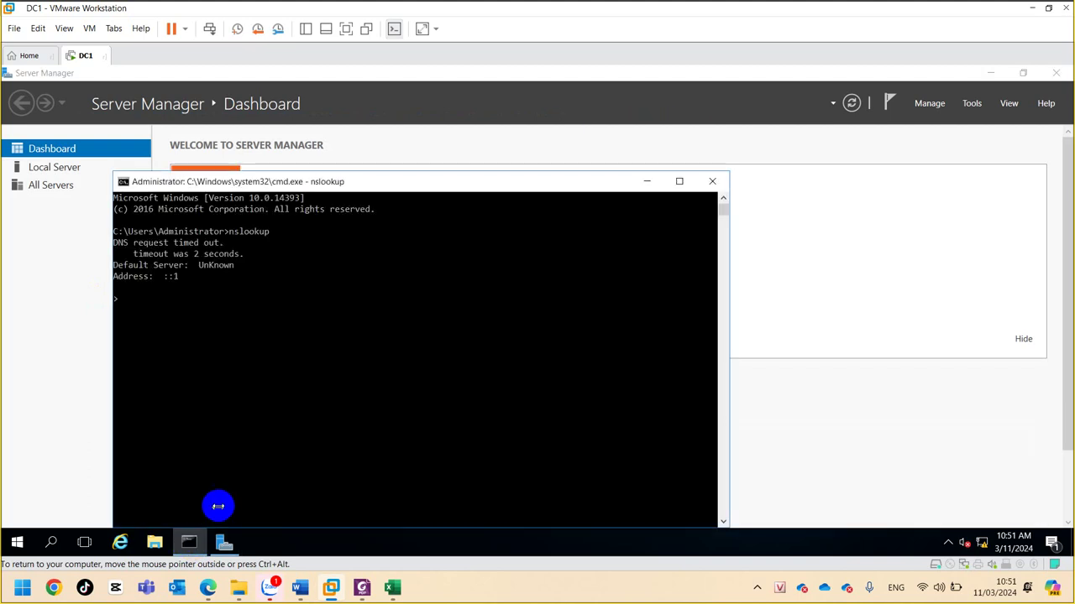
- Move the Command Prompt window higher and clear the console's text-selection mode
left_click(231, 454)
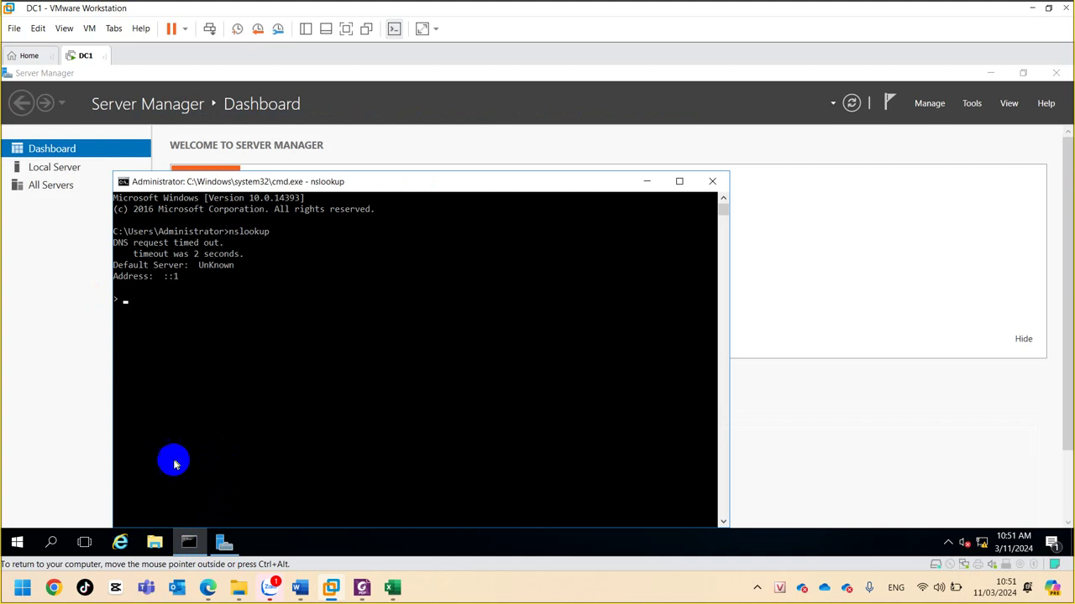
key("Escape")
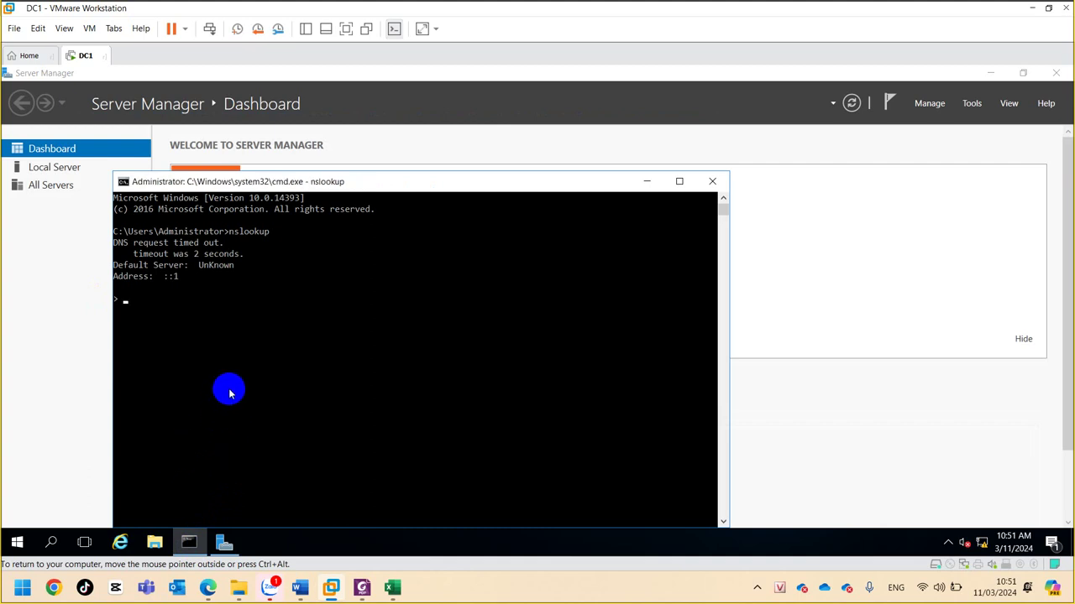
left_click_drag(251, 184, 263, 121)
right_click(243, 311)
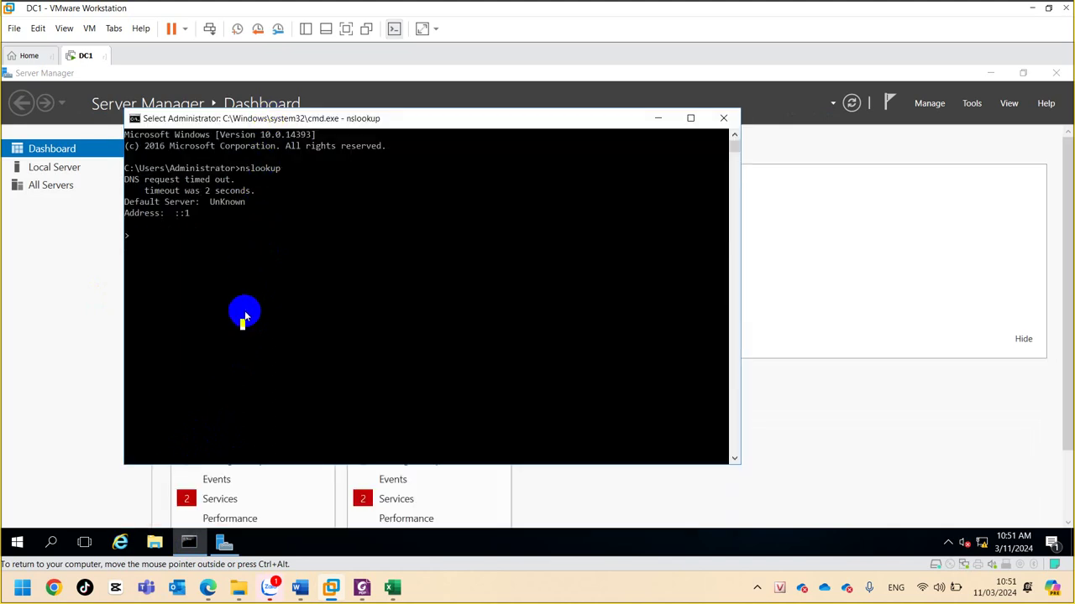
left_click(246, 316)
right_click(246, 316)
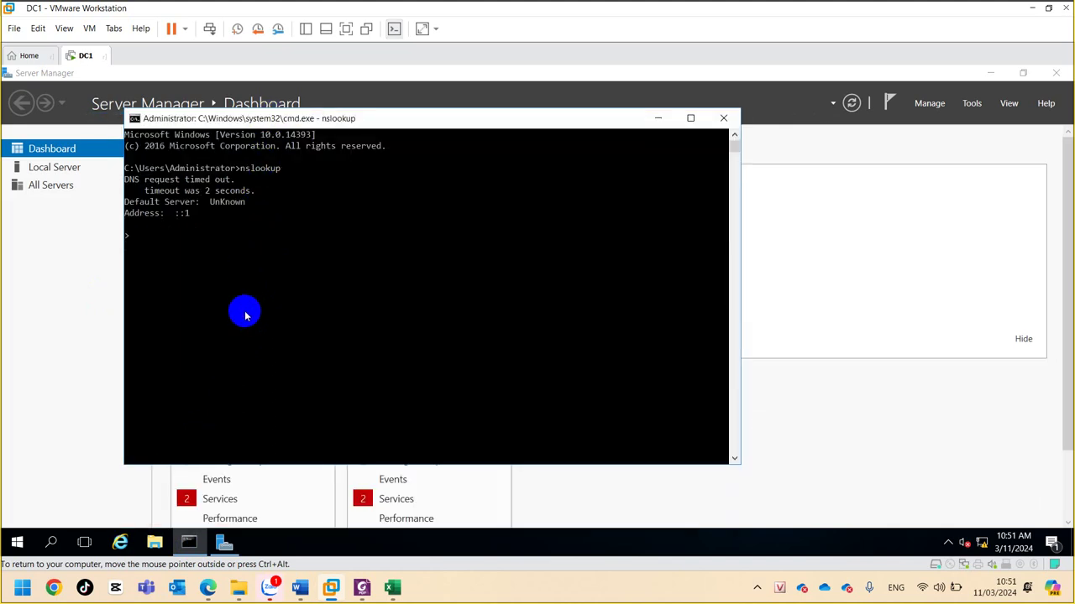
- Exit nslookup, run ipconfig /all, and mark the ::1 and 127.0.0.1 DNS server lines
key("ctrl+c")
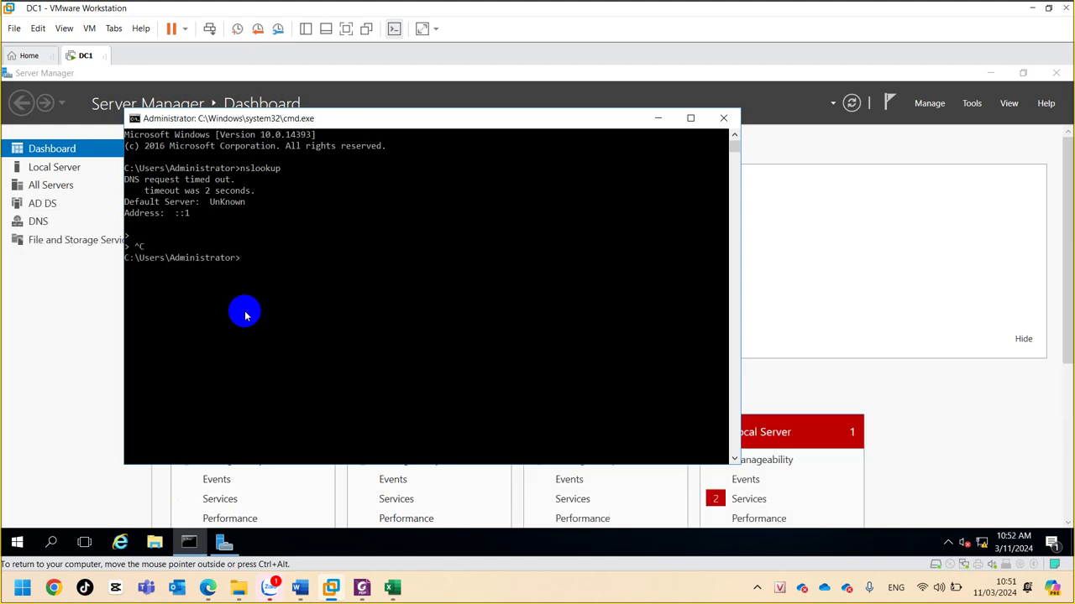
type("ipconfig /all")
key("Return")
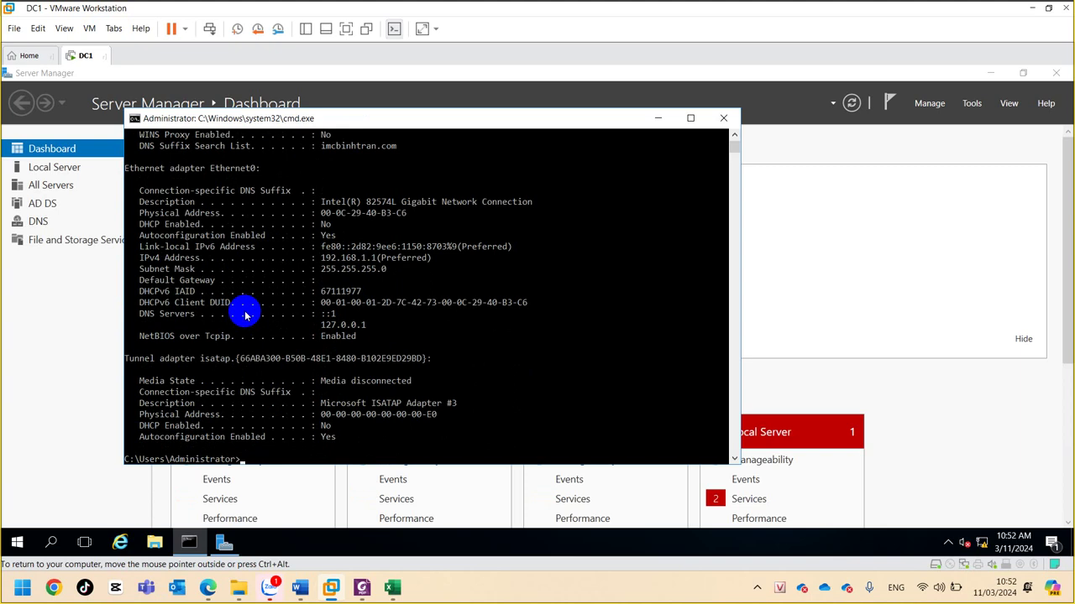
left_click(244, 313)
left_click_drag(321, 313, 332, 327)
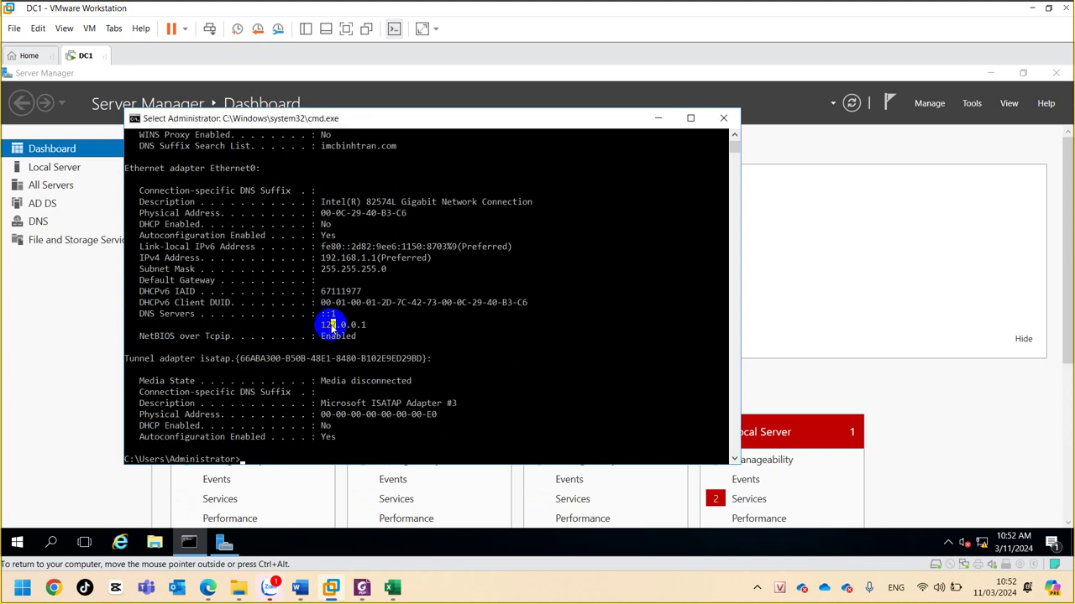
left_click(378, 325)
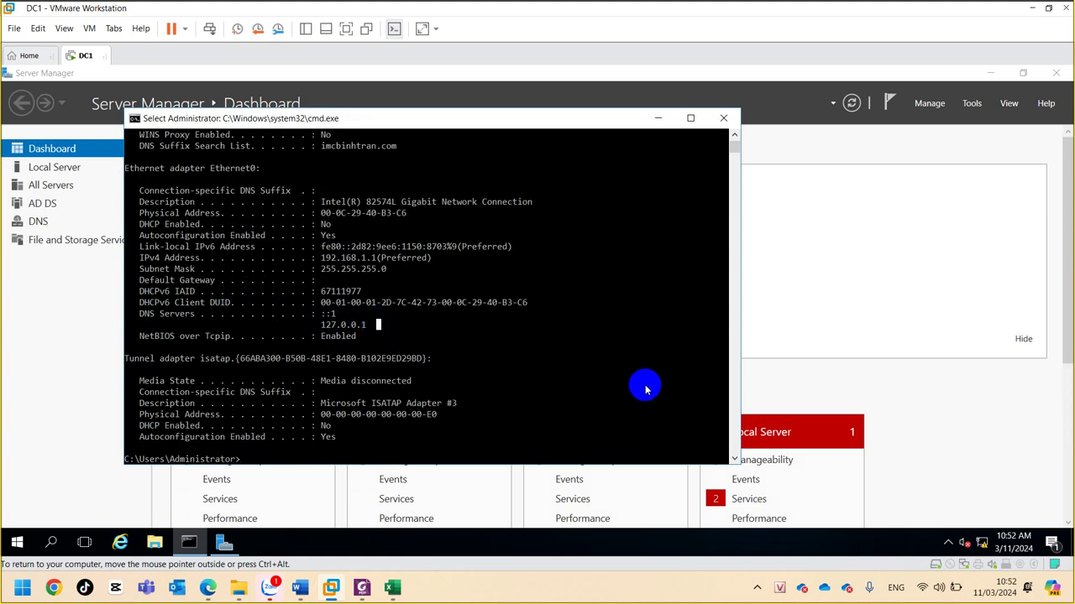
- Open Network Connections with ncpa.cpl and bring up the Ethernet0 connection status
key("super+r")
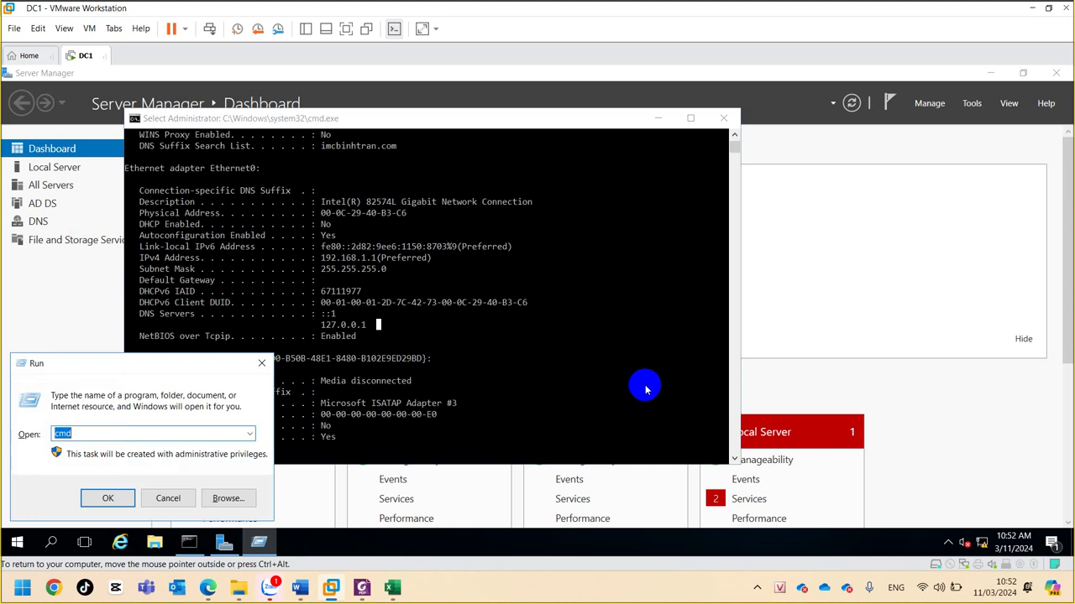
type("c")
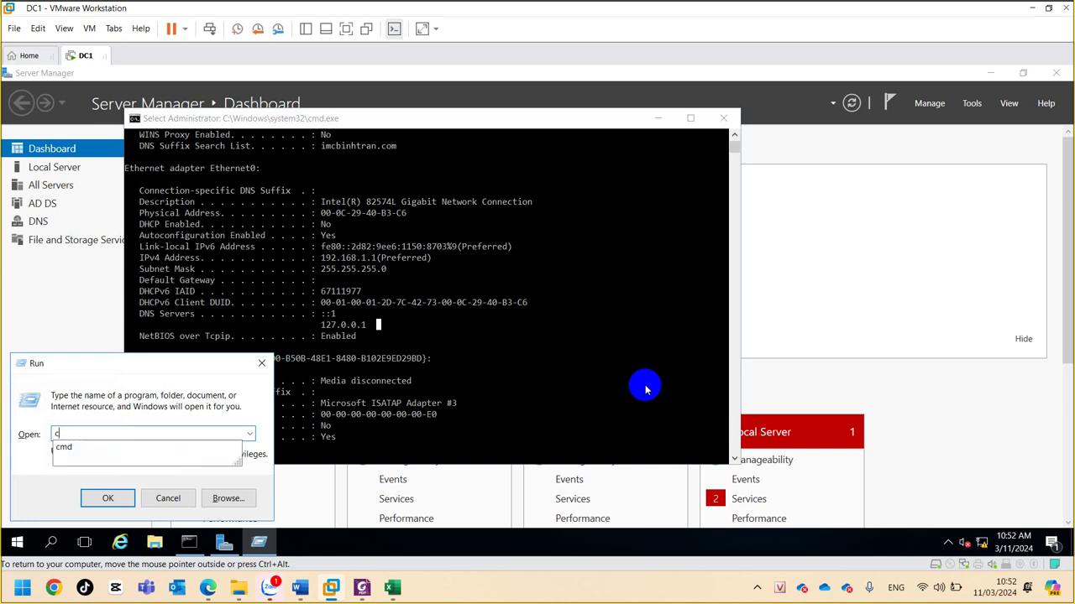
key("BackSpace")
type("n")
key("Down")
key("Return")
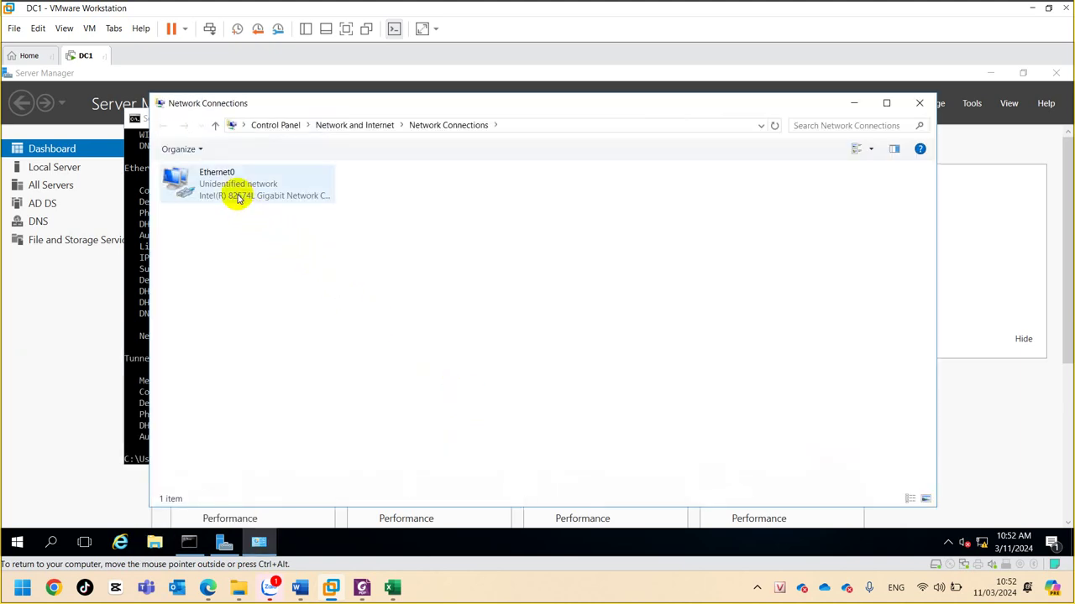
left_click(237, 197)
double_click(238, 197)
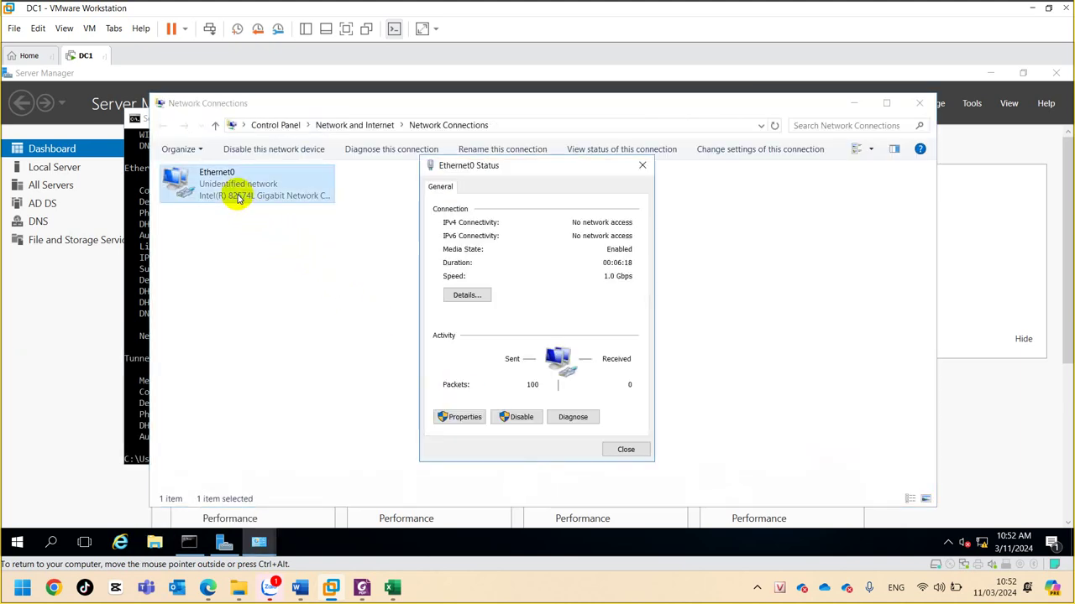
- Open Ethernet0's IPv4 properties and begin entering 192.168 as the preferred DNS server
left_click(473, 418)
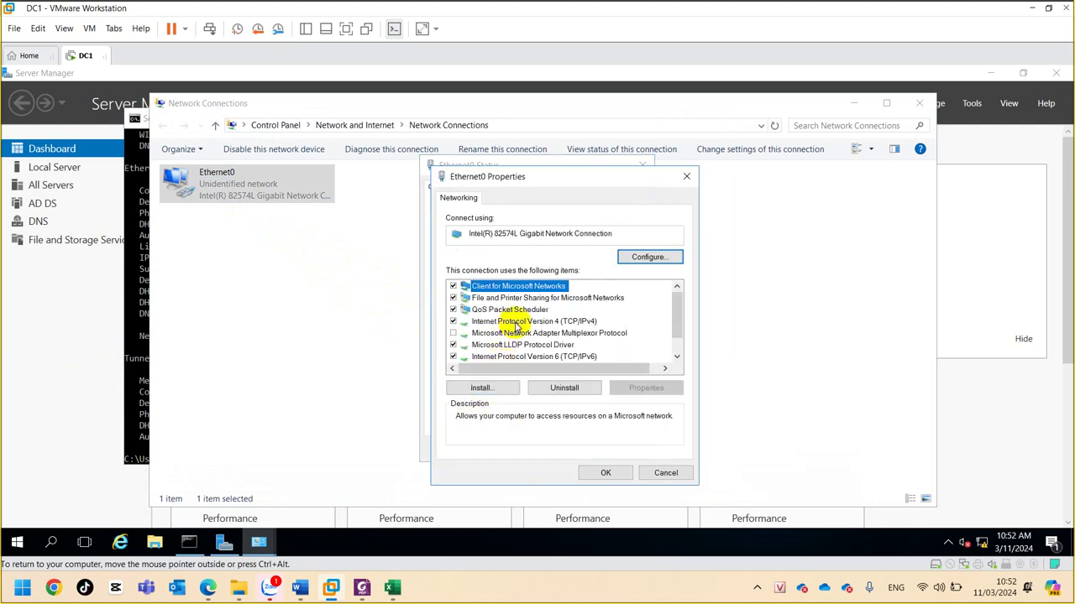
left_click(518, 322)
double_click(518, 322)
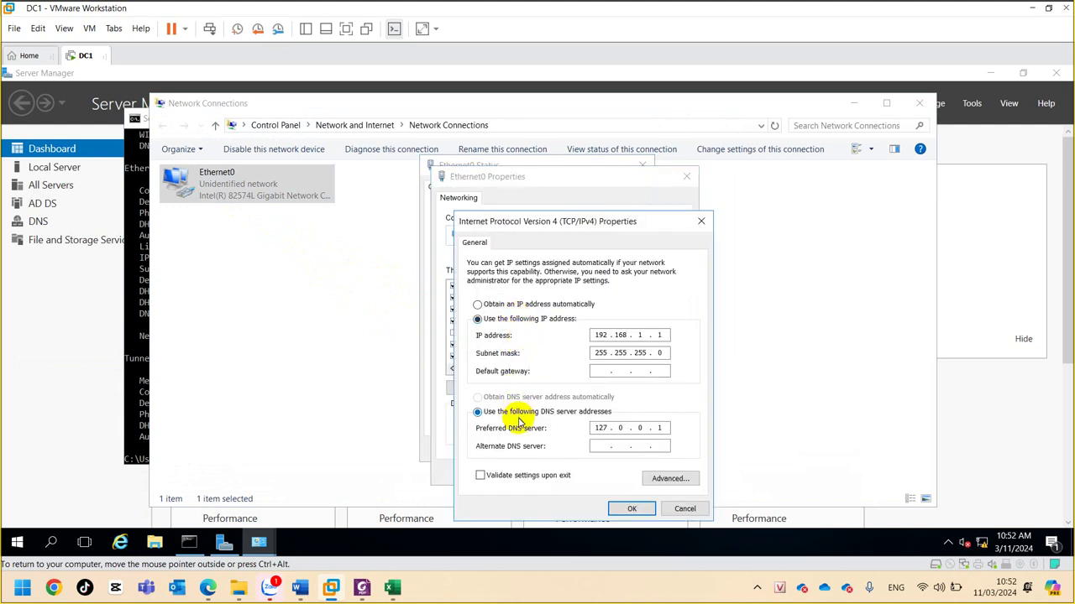
double_click(600, 428)
type("192.")
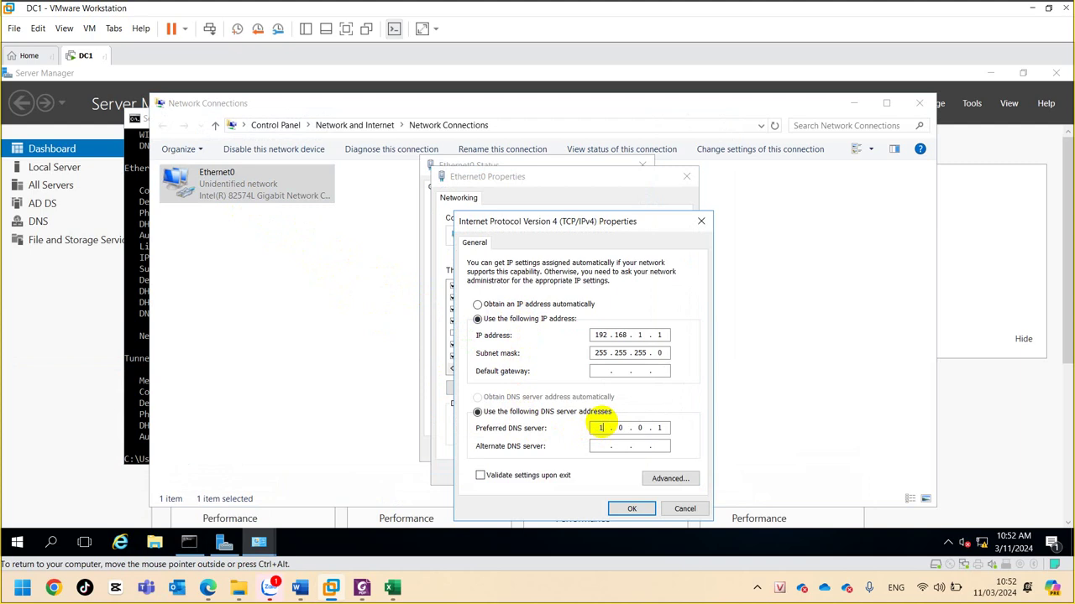
type("168")
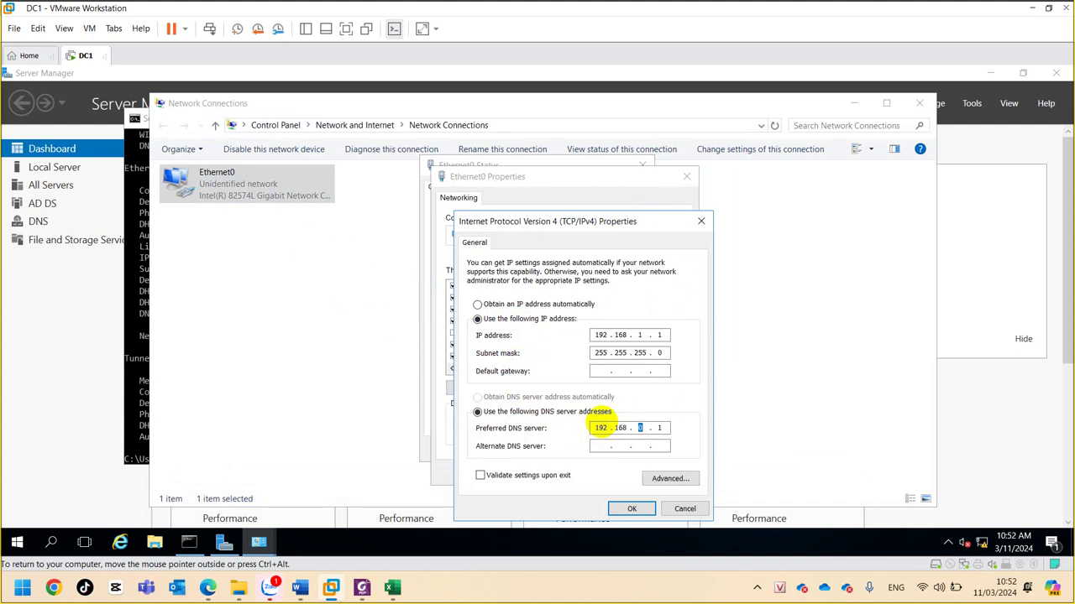